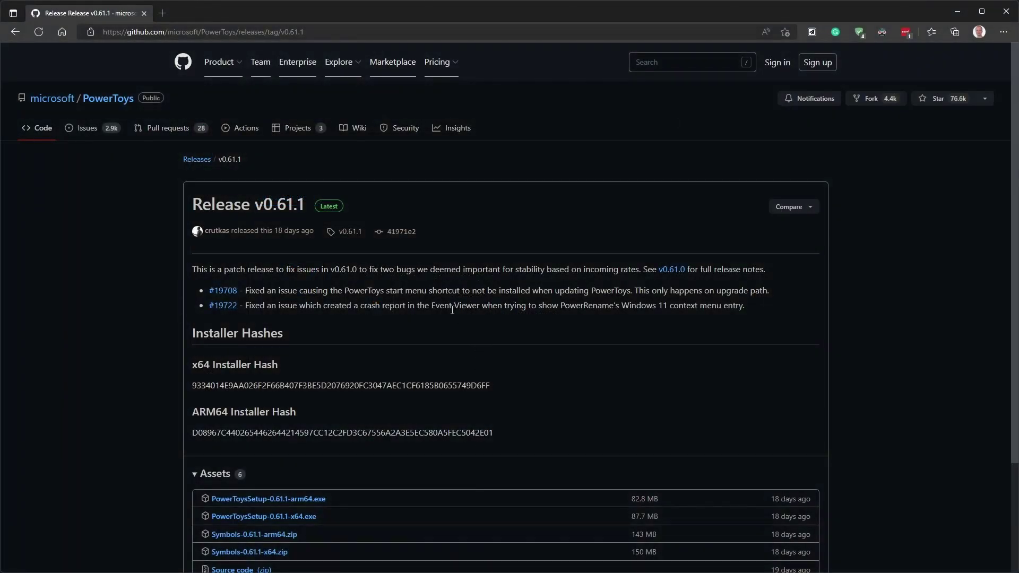
Compare the two PowerToysSetup installer assets, then open the device specifications to confirm an x64 system
{"action": "scroll", "coordinate": [452, 310], "scroll_direction": "down", "scroll_amount": 3}
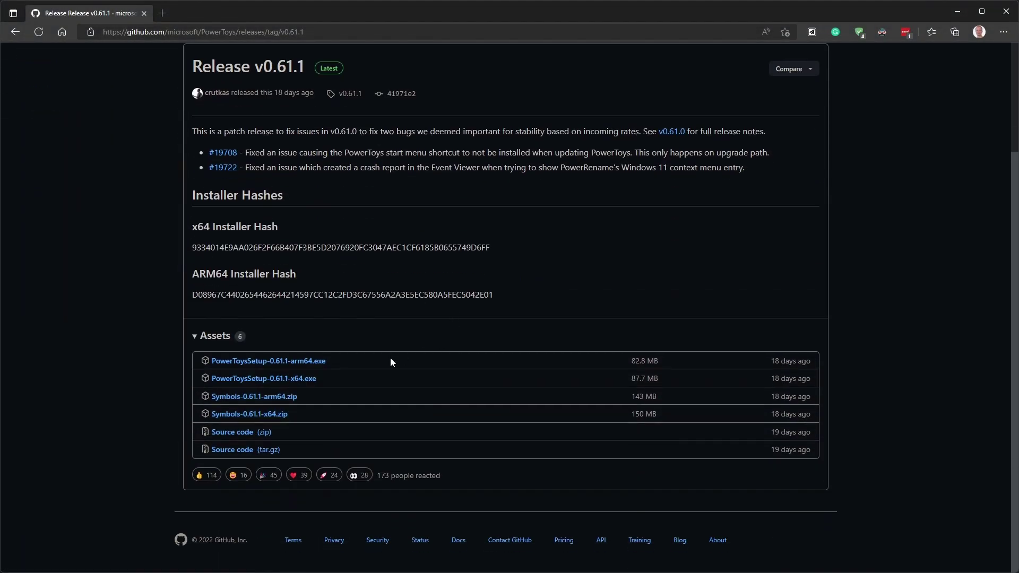
{"action": "left_click_drag", "start_coordinate": [355, 377], "coordinate": [204, 360]}
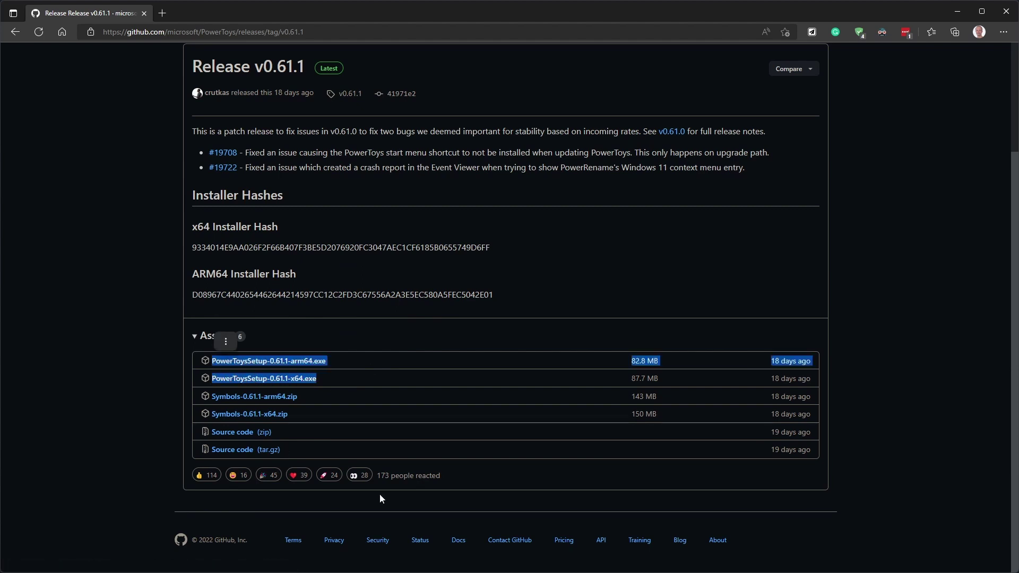
{"action": "left_click", "coordinate": [380, 377]}
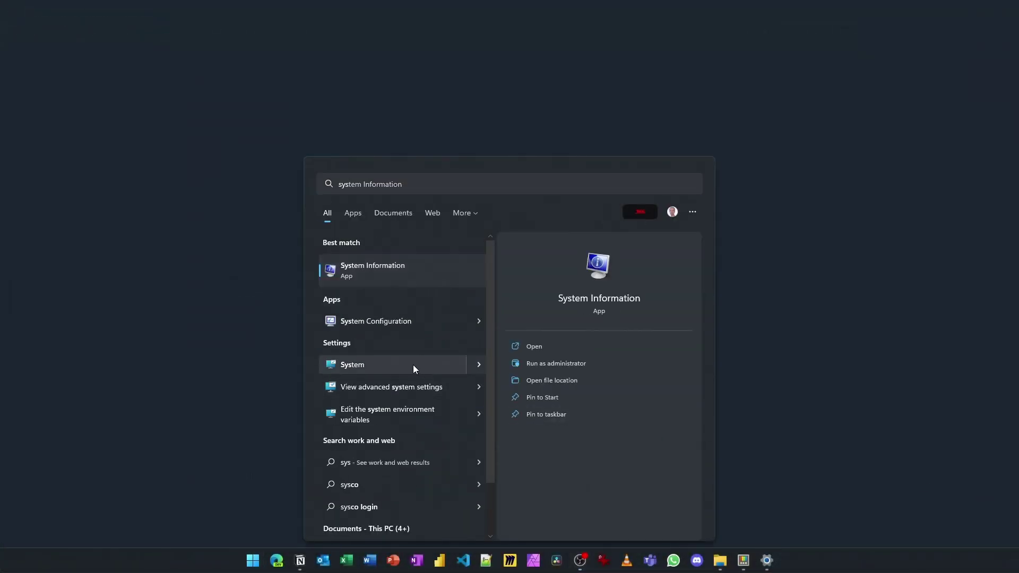
{"action": "left_click", "coordinate": [413, 364]}
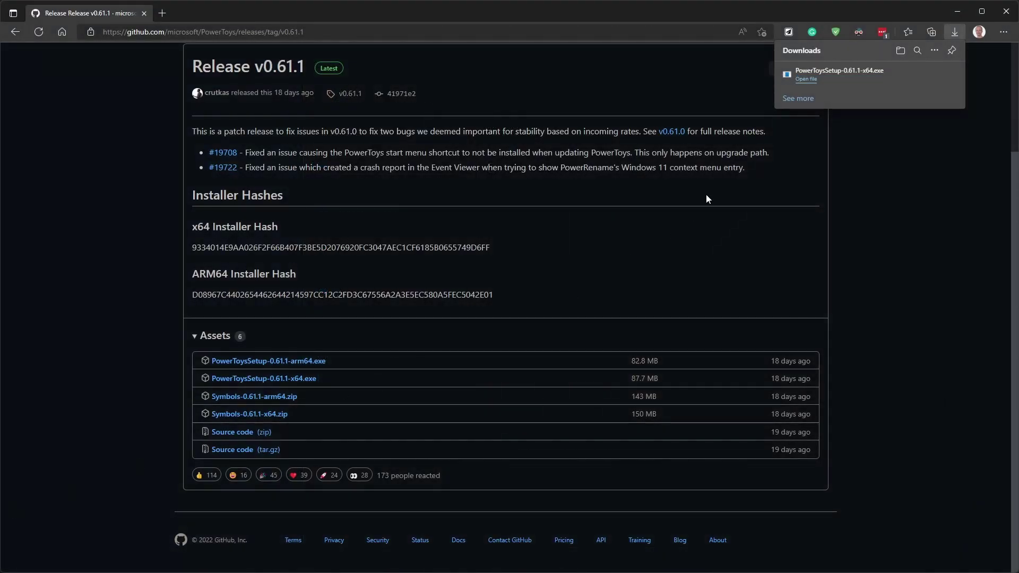
Check the Edge Downloads flyout for the PowerToysSetup-0.61.1-x64.exe download
{"action": "mouse_move", "coordinate": [814, 82]}
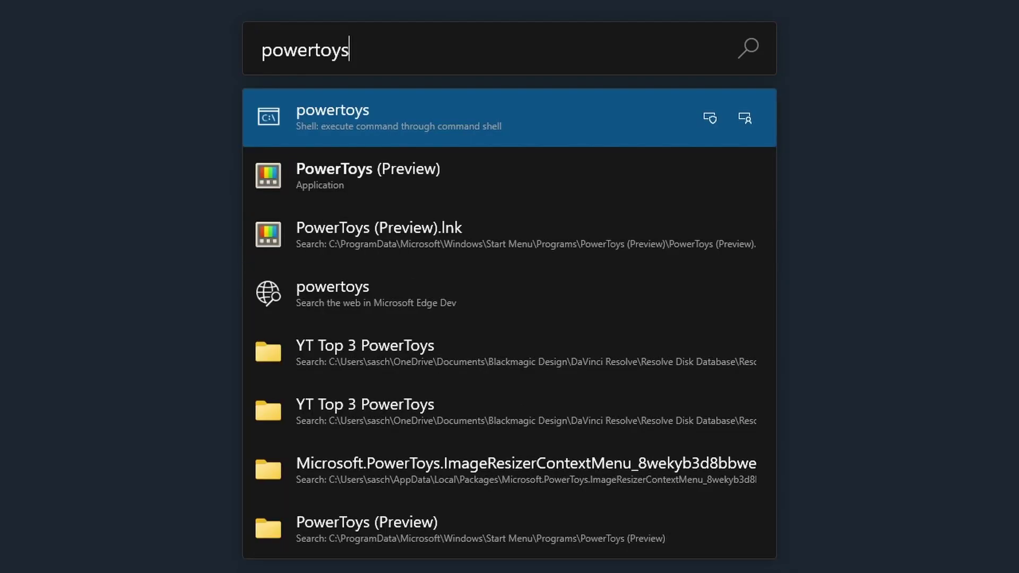
Select the entire 'powertoys' query in the PowerToys Run box
{"action": "key", "text": "ctrl+a"}
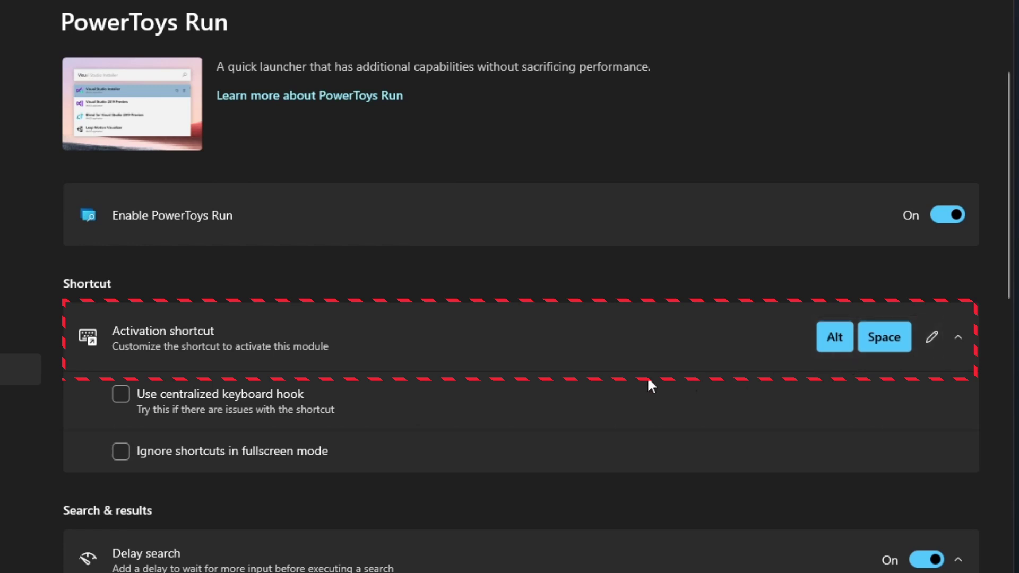
Inspect the results-shown-before-scrolling setting and scroll through the PowerToys Run plugin list
{"action": "scroll", "coordinate": [623, 367], "scroll_direction": "down", "scroll_amount": 5}
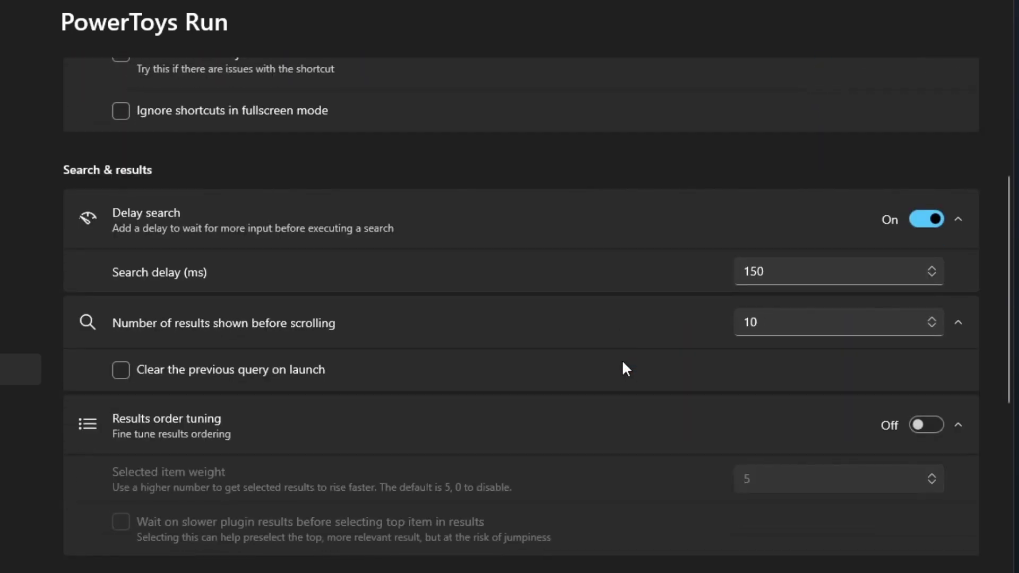
{"action": "left_click", "coordinate": [789, 326]}
{"action": "left_click", "coordinate": [791, 328]}
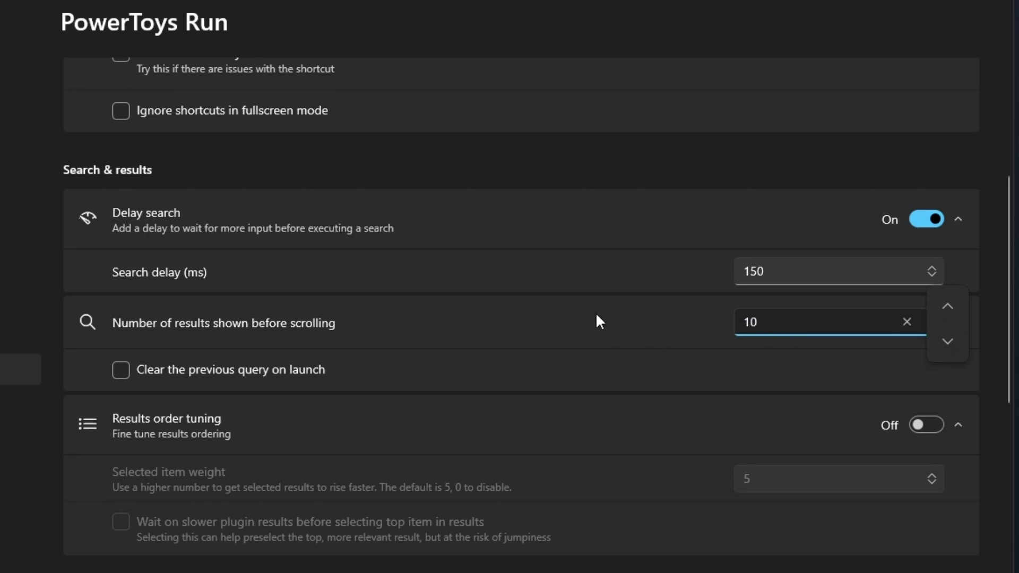
{"action": "scroll", "coordinate": [596, 315], "scroll_direction": "down", "scroll_amount": 6}
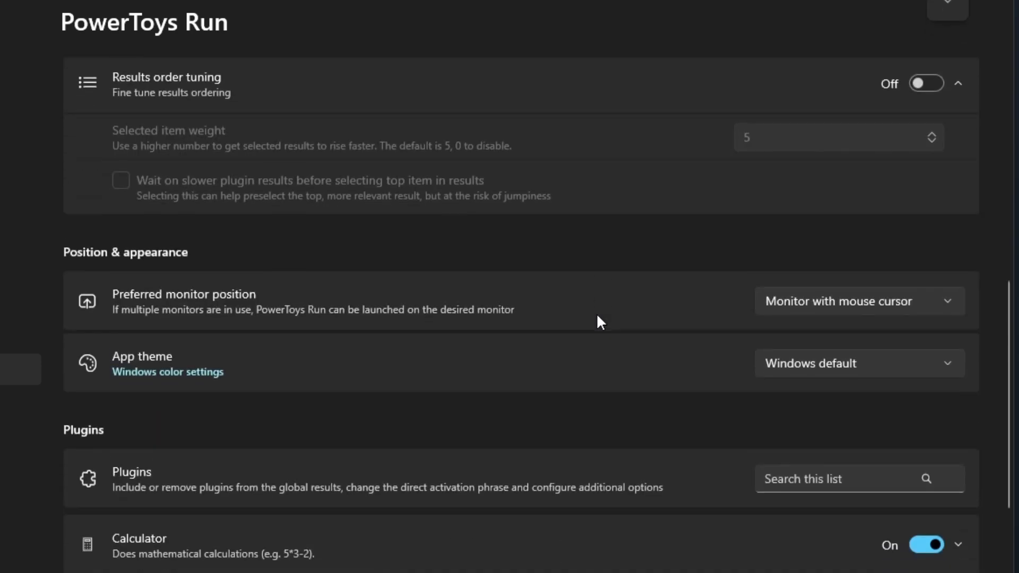
{"action": "scroll", "coordinate": [597, 315], "scroll_direction": "down", "scroll_amount": 2}
{"action": "scroll", "coordinate": [597, 316], "scroll_direction": "down", "scroll_amount": 4}
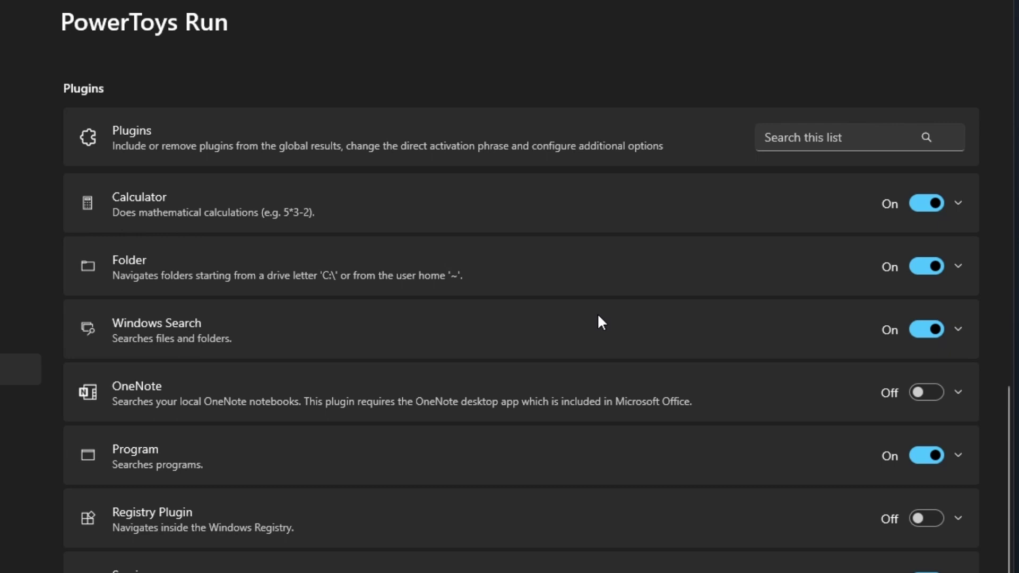
Expand the Windows Search plugin and inspect its ? direct activation command
{"action": "left_click", "coordinate": [956, 330]}
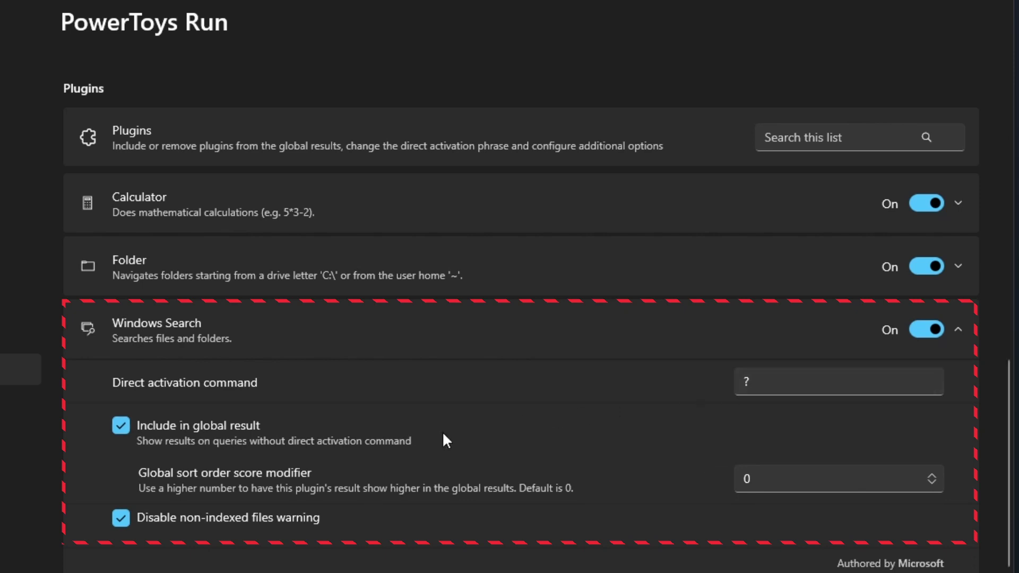
{"action": "left_click", "coordinate": [749, 389]}
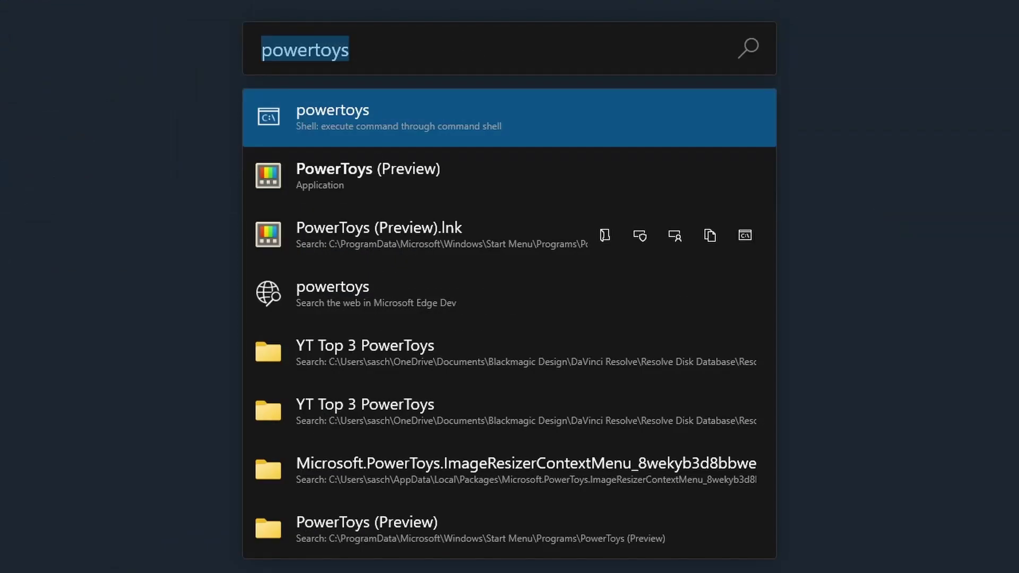
Add the ? activation prefix to the start of the 'powertoys' query
{"action": "left_click", "coordinate": [393, 47]}
{"action": "key", "text": "Home"}
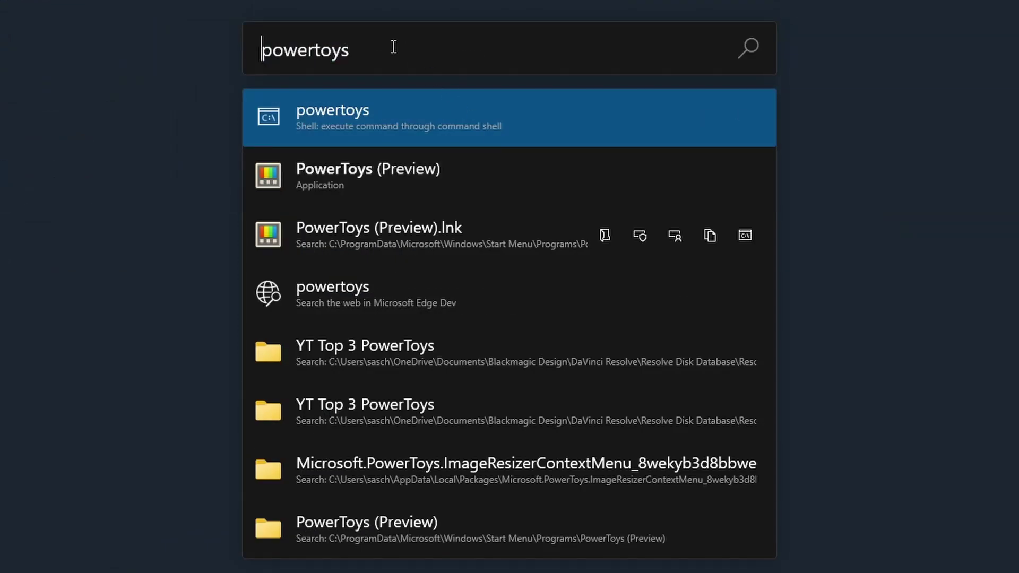
{"action": "type", "text": "?"}
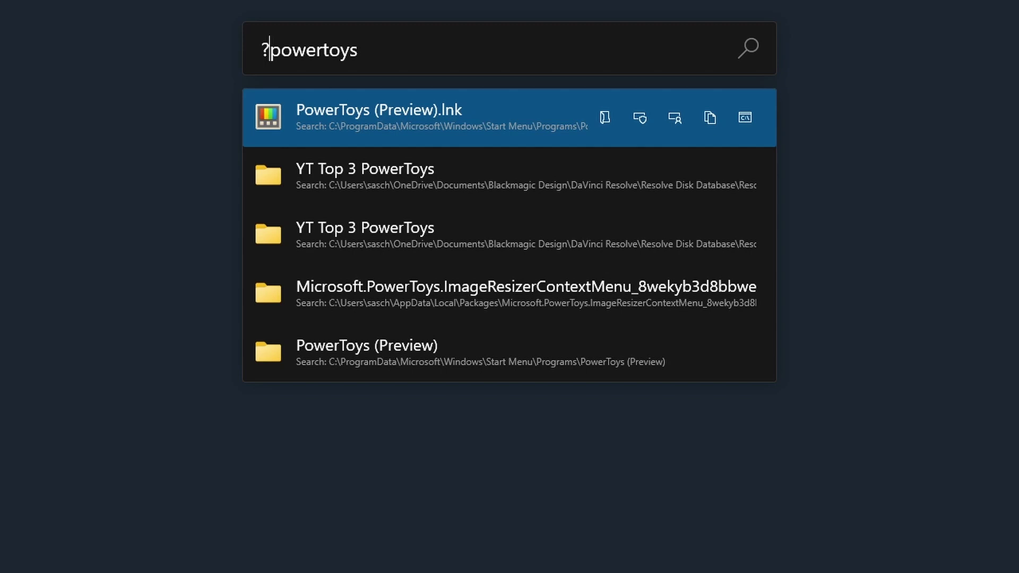
{"action": "type", "text": "?"}
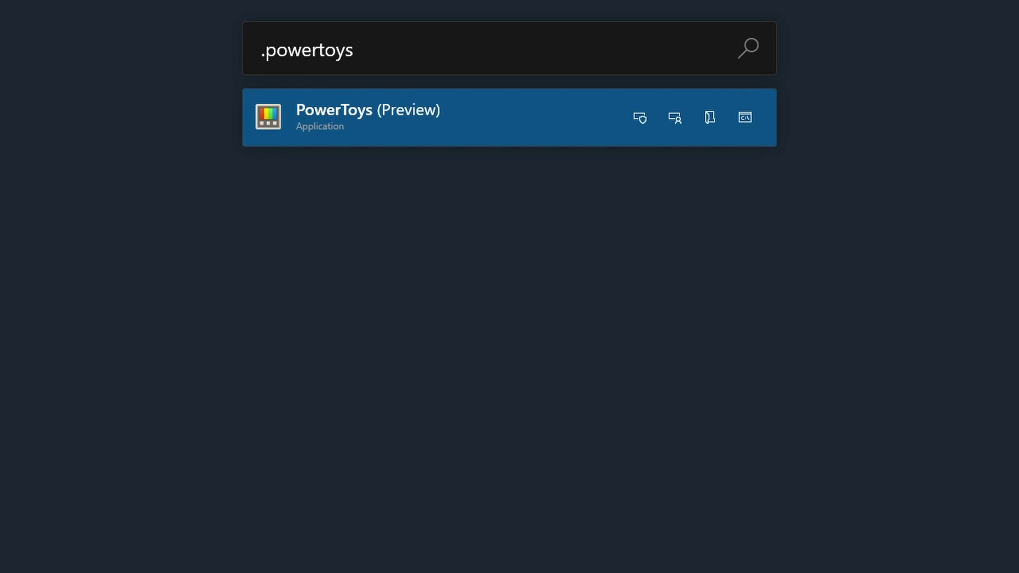
Replace the query with 2+3*3 and prefix it with = to get 11
{"action": "key", "text": "ctrl+a"}
{"action": "type", "text": "2+3*3"}
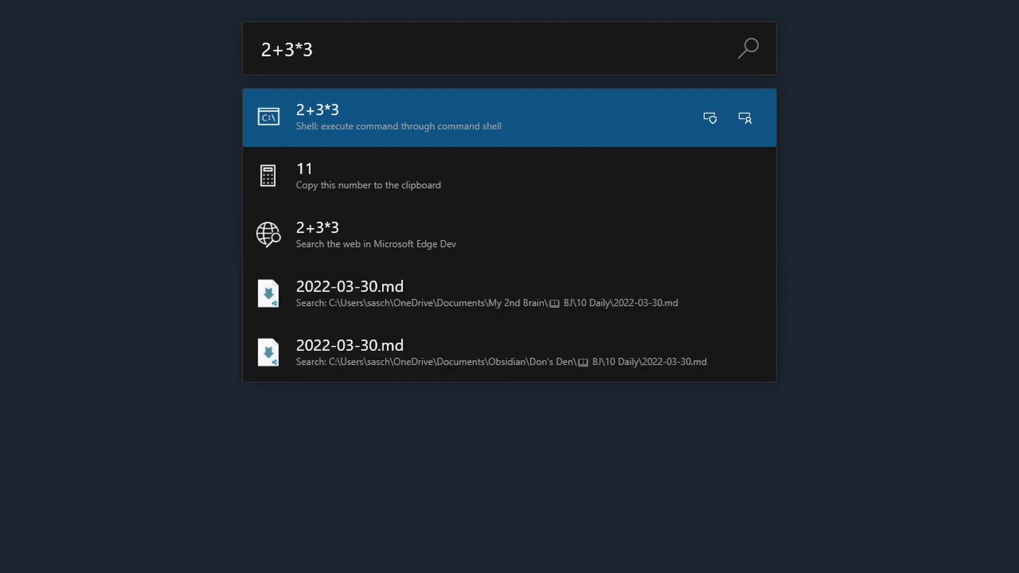
{"action": "left_click", "coordinate": [262, 50]}
{"action": "type", "text": "="}
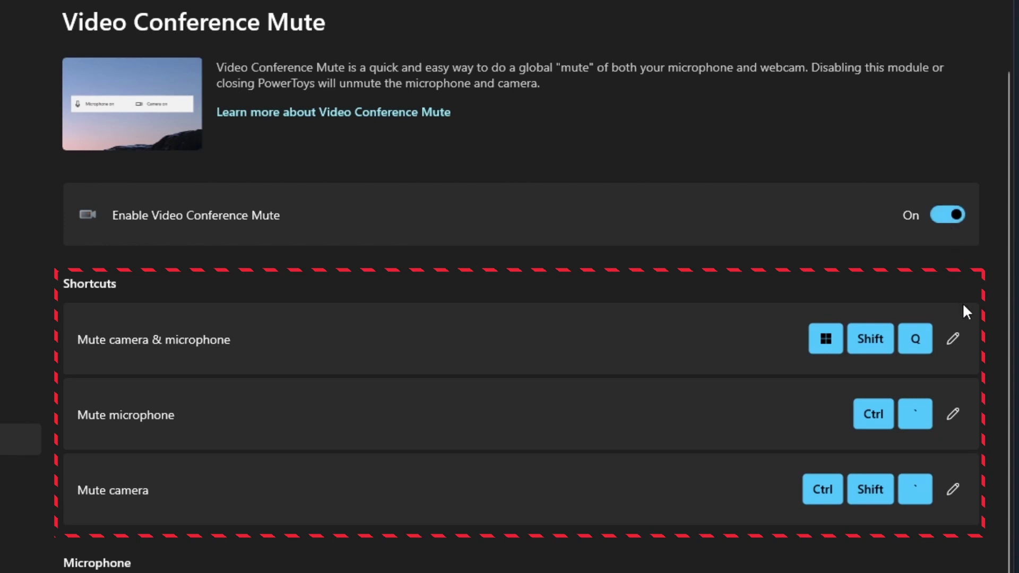
{"action": "left_click", "coordinate": [951, 491]}
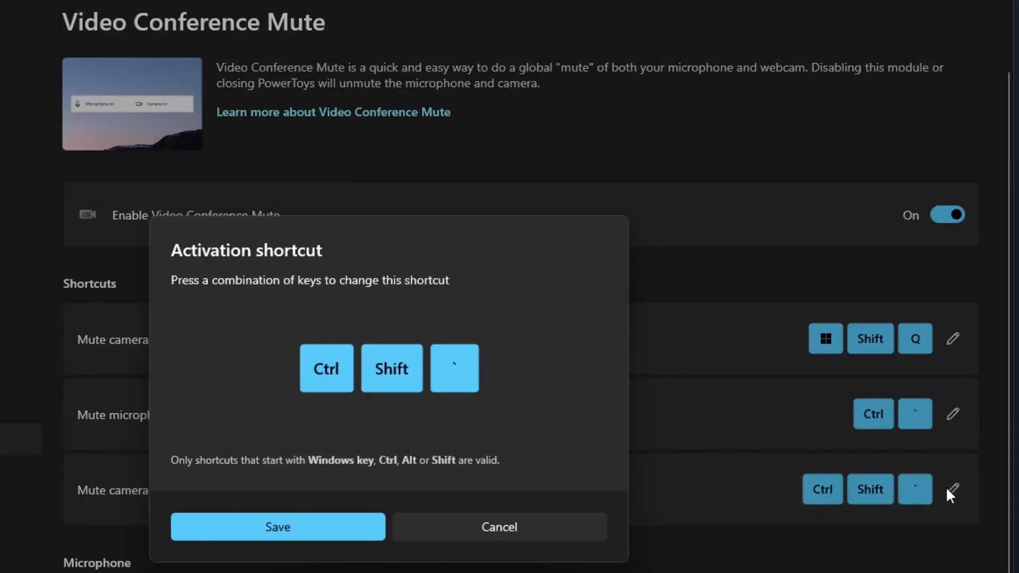
{"action": "left_click", "coordinate": [333, 529]}
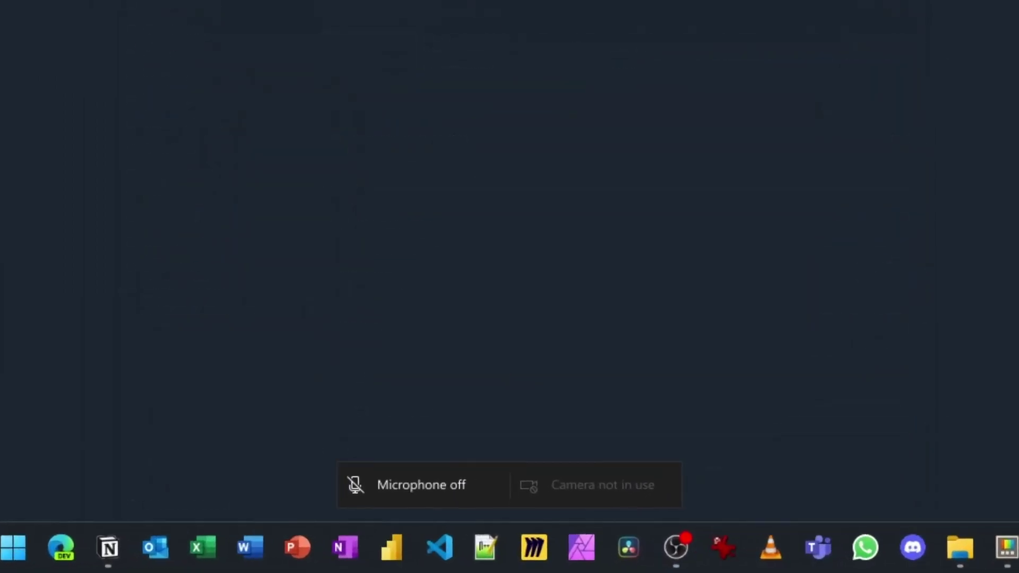
Toggle the microphone mute five times with Win+Shift+A, ending unmuted
{"action": "key", "text": "super+shift+a"}
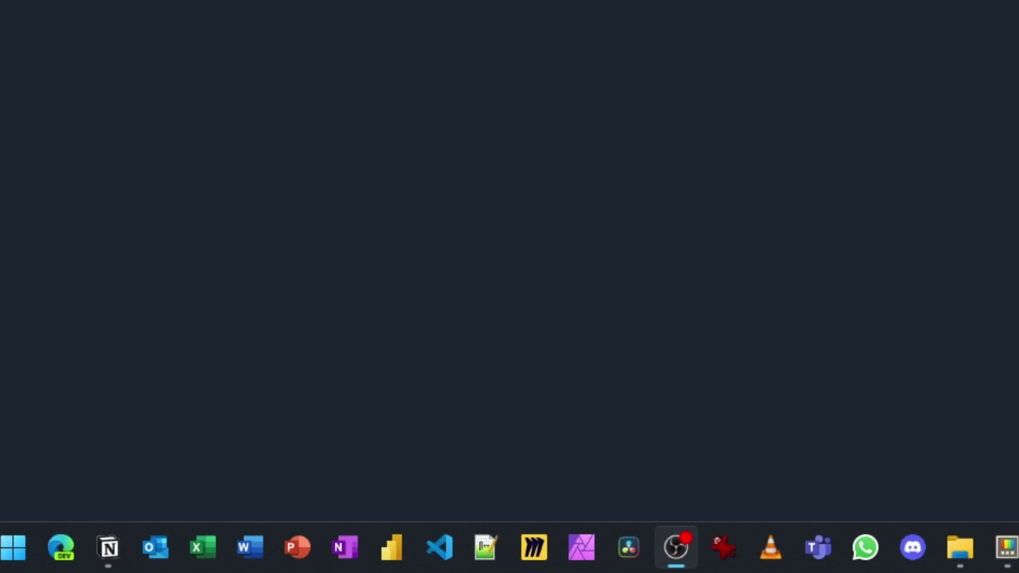
{"action": "key", "text": "super+shift+a"}
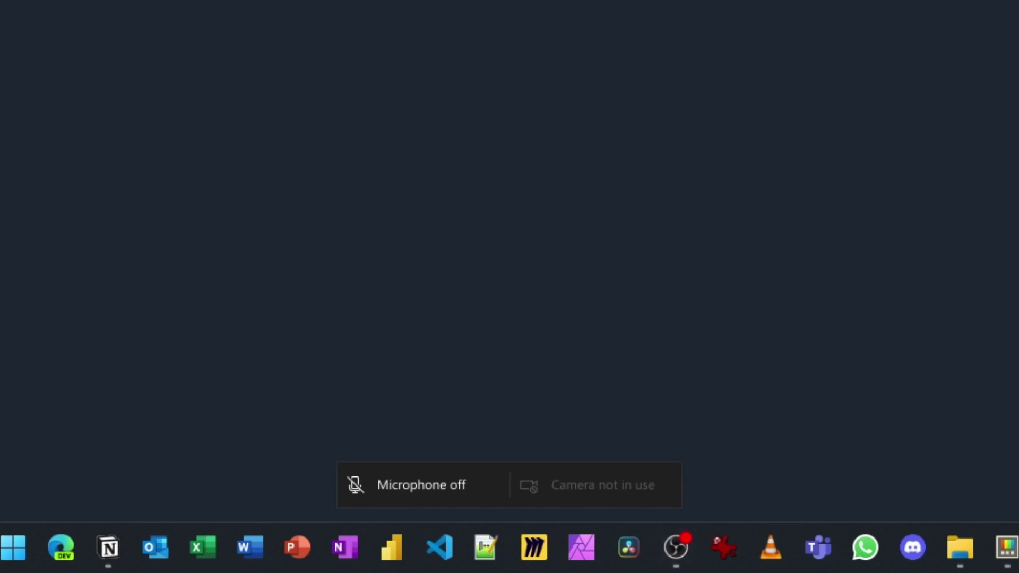
{"action": "key", "text": "super+shift+a"}
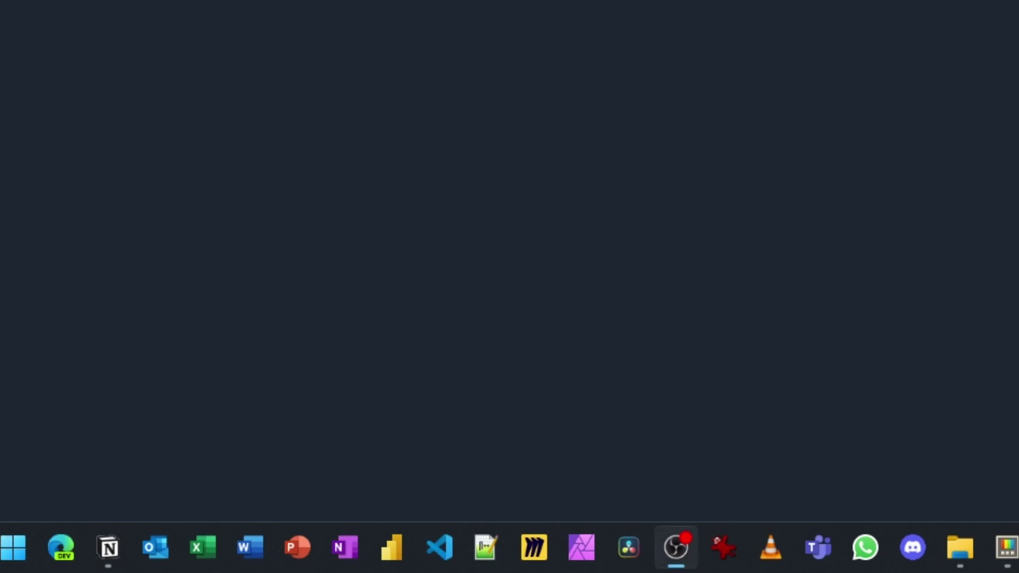
{"action": "key", "text": "super+shift+a"}
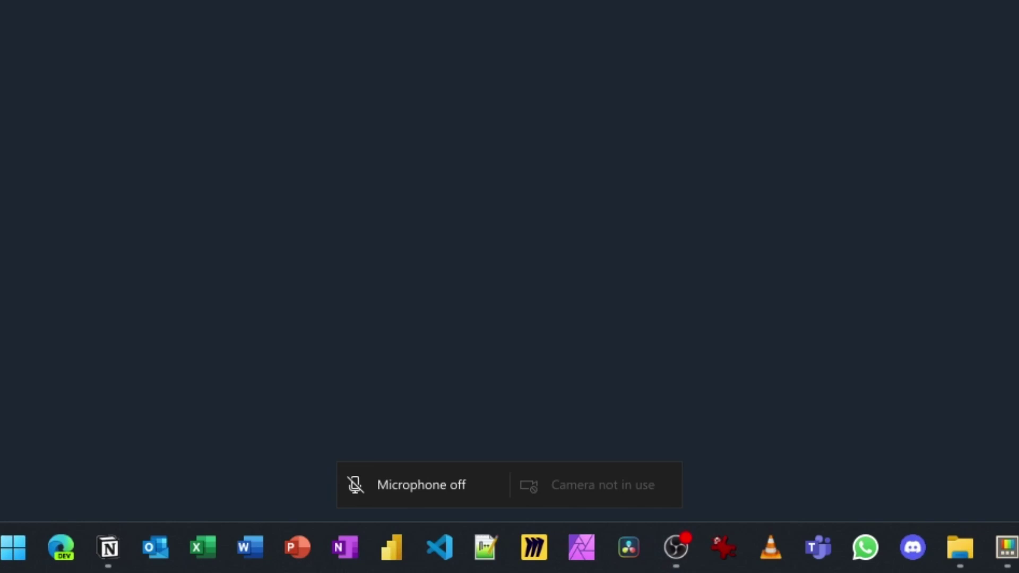
{"action": "key", "text": "super+shift+a"}
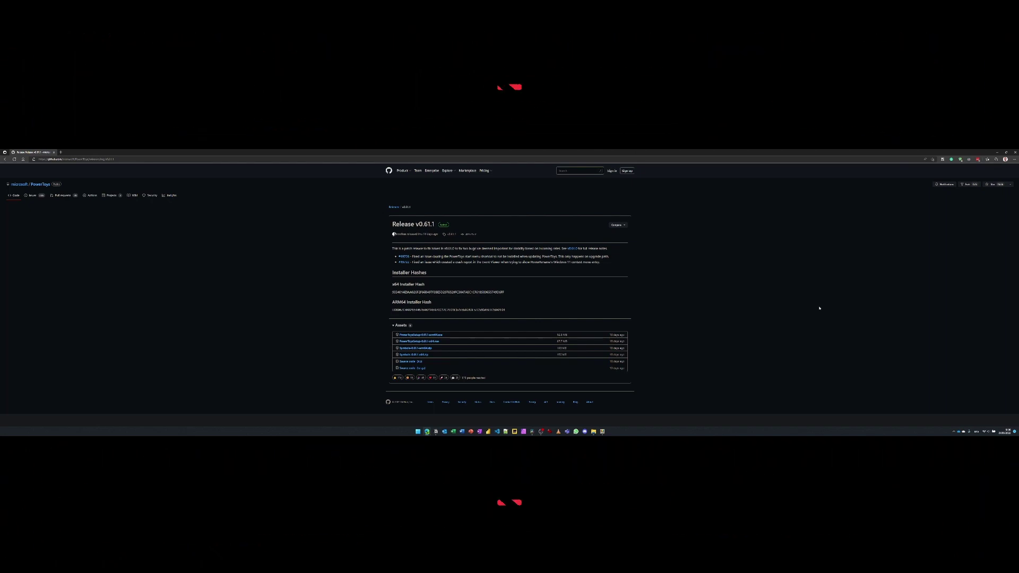
Snap the browser and File Explorer into FancyZones zones, then focus the Word window
{"action": "left_click_drag", "start_coordinate": [509, 152], "coordinate": [524, 277]}
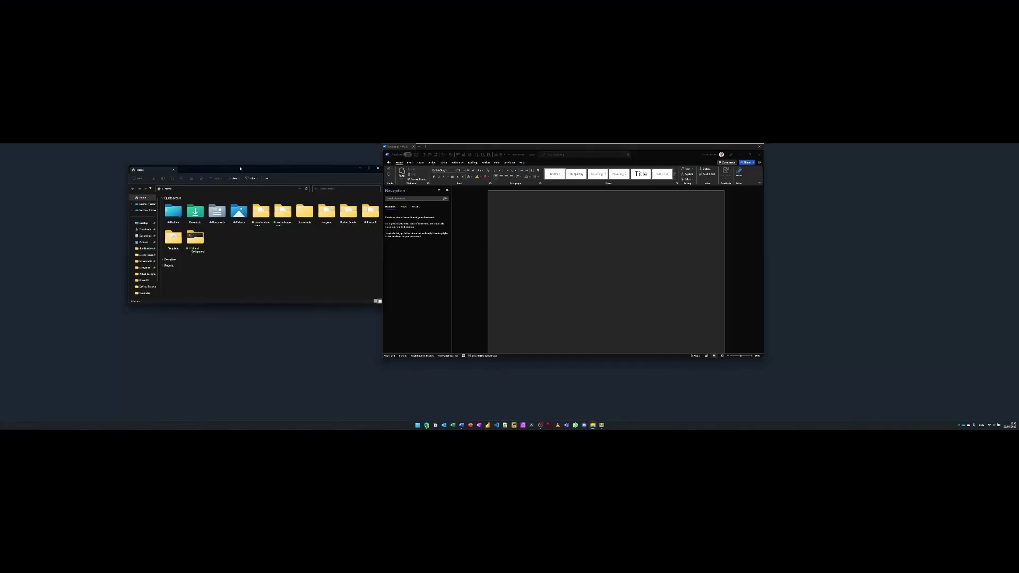
{"action": "left_click_drag", "start_coordinate": [240, 168], "coordinate": [852, 311]}
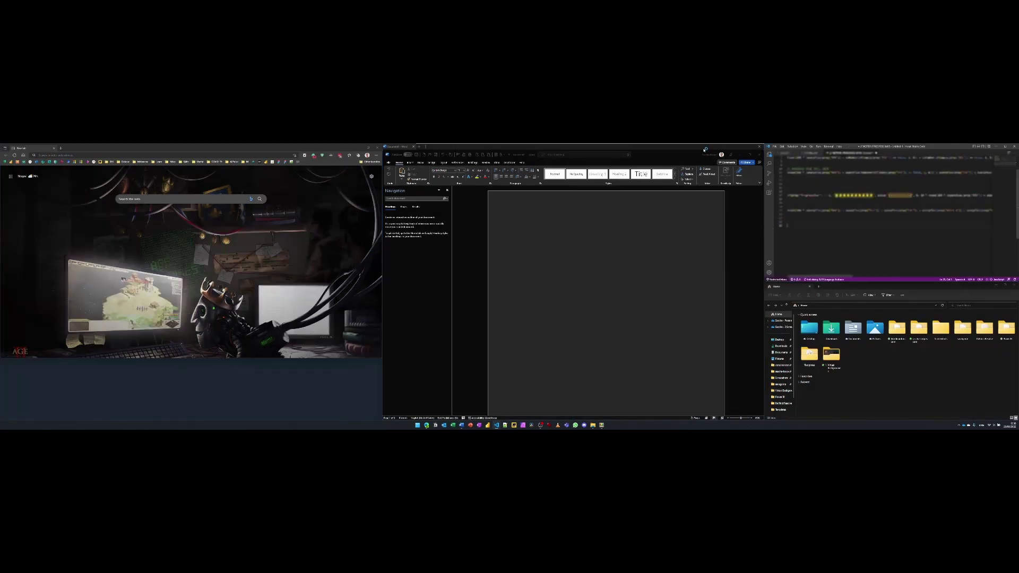
{"action": "left_click", "coordinate": [705, 150]}
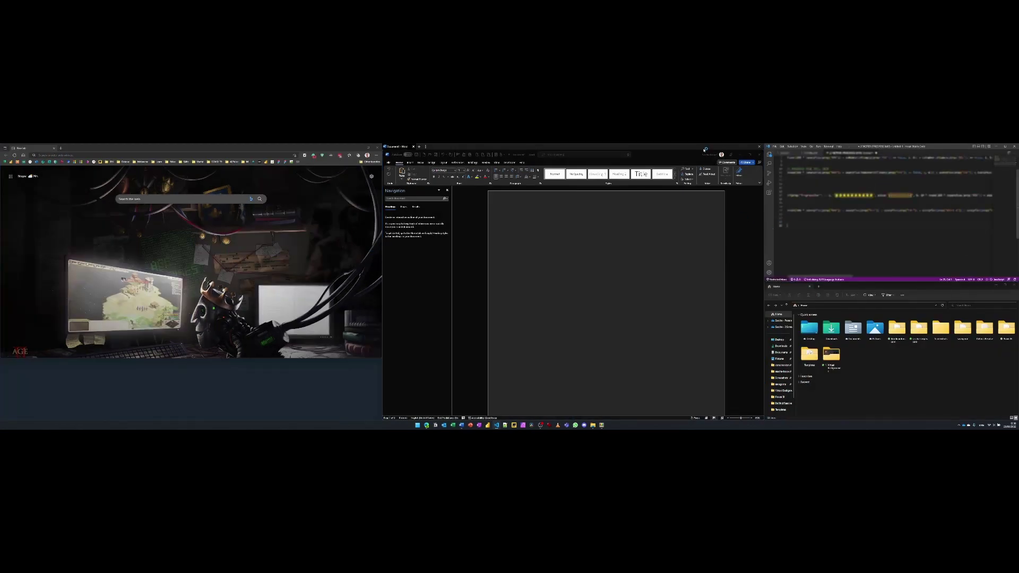